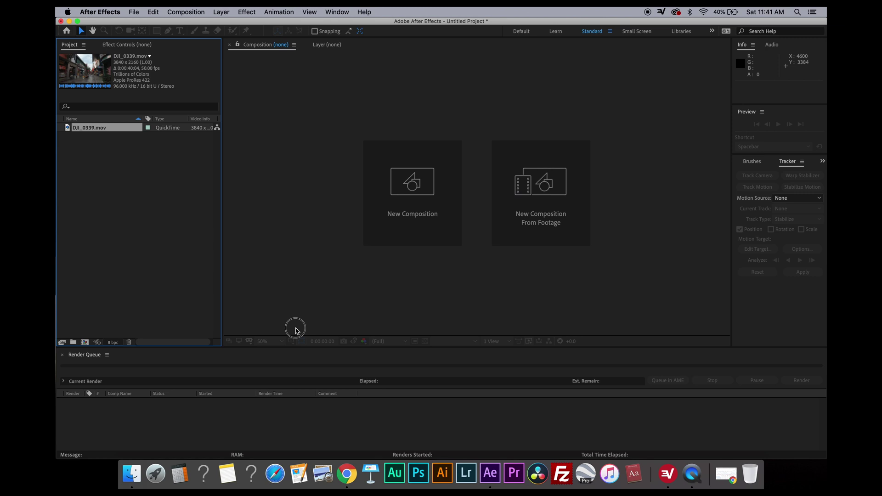
- Enlarge the bottom panel and build a DJI_0339 composition from the DJI_0339.mov clip
{"action": "left_click_drag", "start_coordinate": [293, 347], "coordinate": [290, 327]}
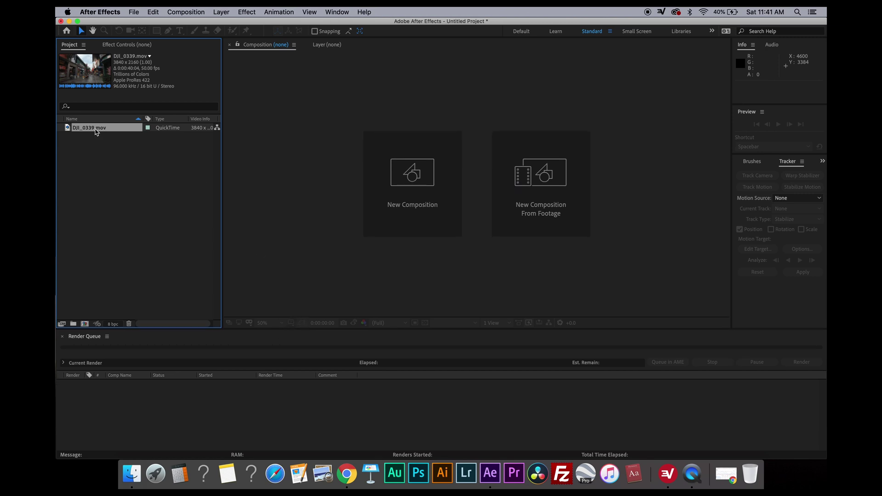
{"action": "left_click_drag", "start_coordinate": [96, 132], "coordinate": [85, 323]}
{"action": "key", "text": "period"}
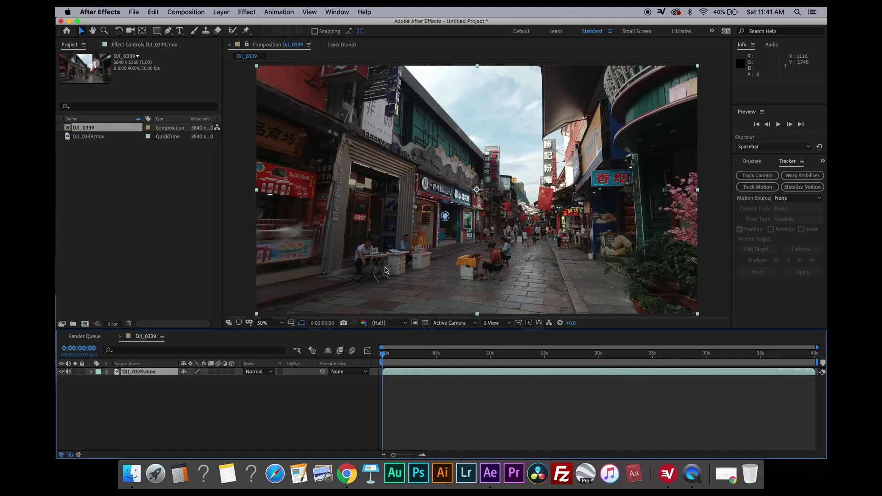
- Fit the footage frame in the viewer, scrub through the clip, and return to the first frame
{"action": "left_click", "coordinate": [266, 323]}
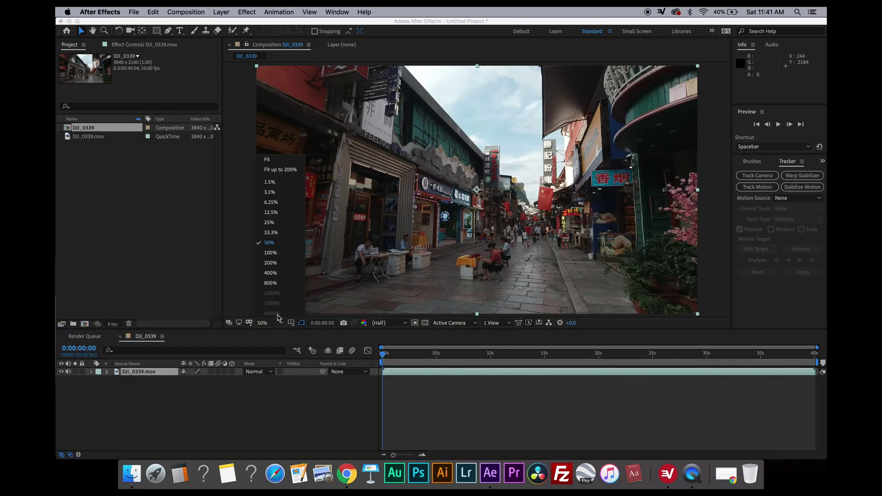
{"action": "left_click", "coordinate": [278, 159]}
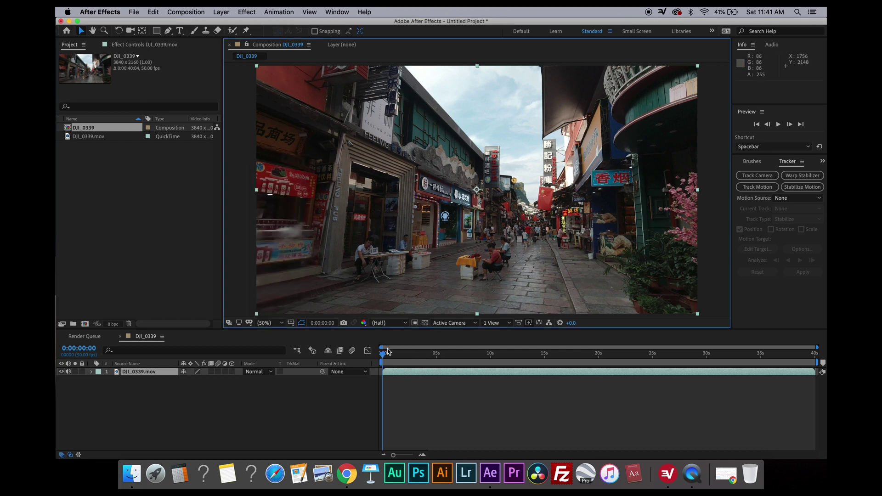
{"action": "left_click_drag", "start_coordinate": [384, 355], "coordinate": [692, 357]}
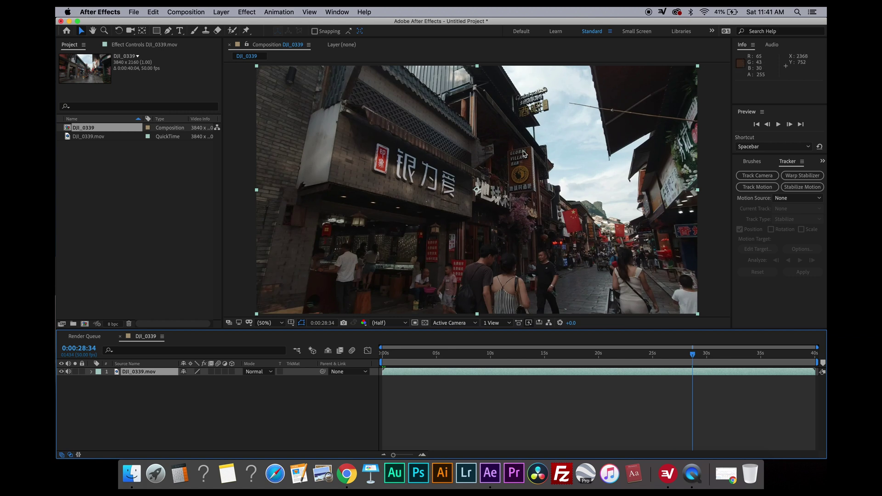
{"action": "key", "text": "Home"}
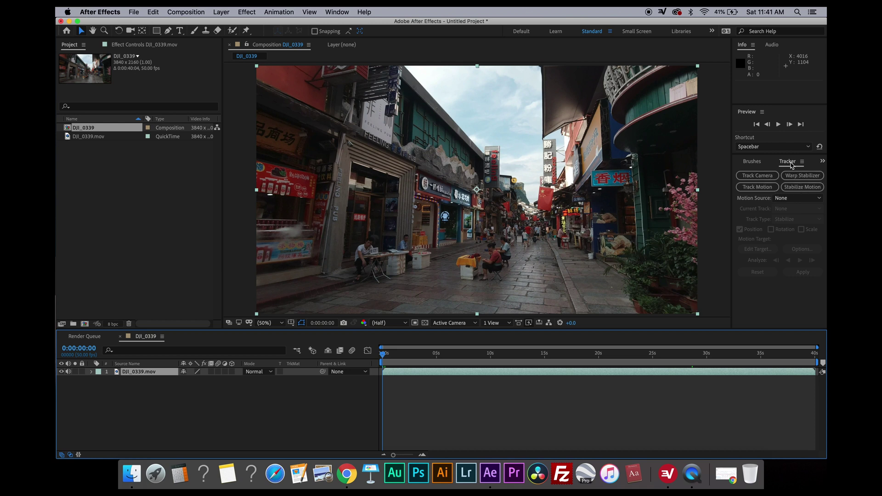
{"action": "left_click", "coordinate": [802, 161]}
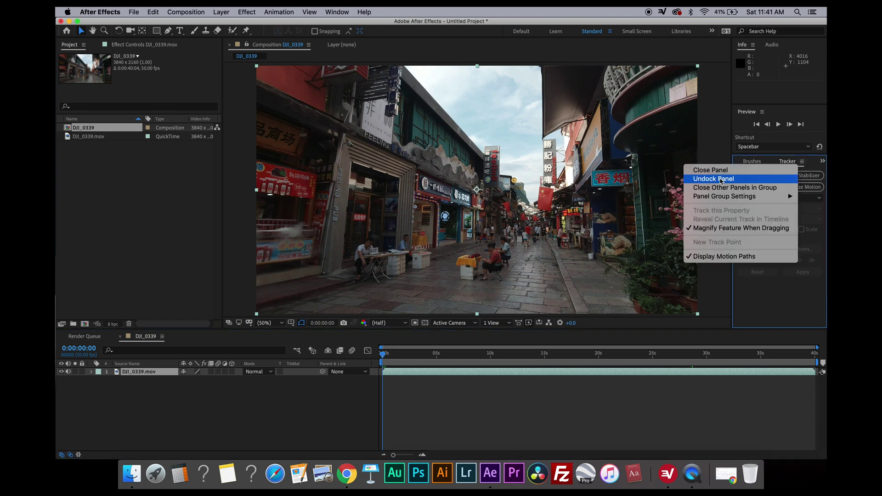
{"action": "left_click", "coordinate": [797, 169]}
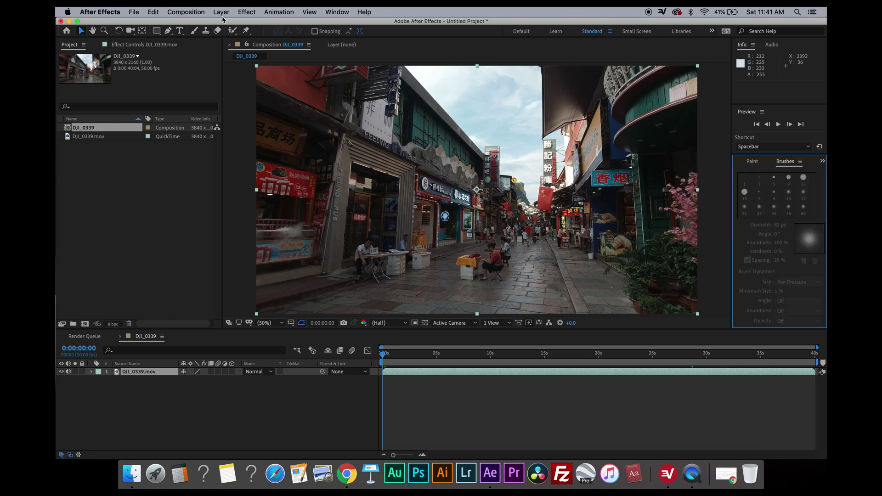
{"action": "left_click", "coordinate": [334, 12]}
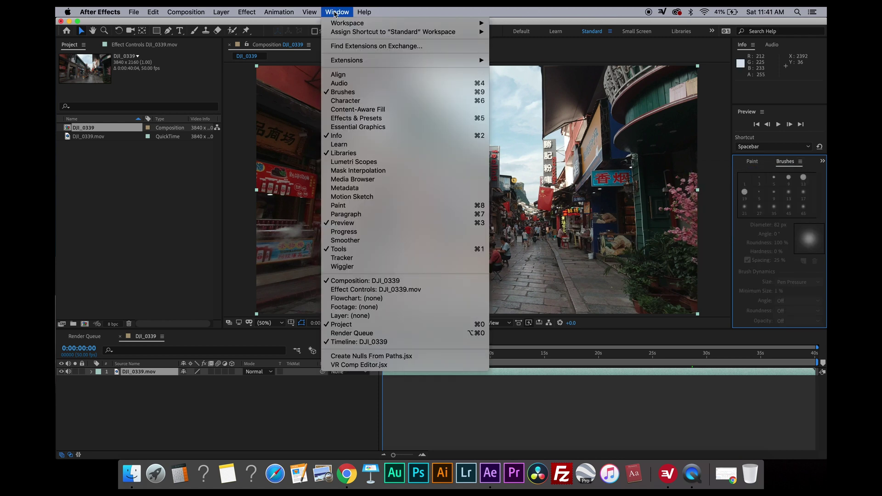
{"action": "left_click", "coordinate": [349, 259]}
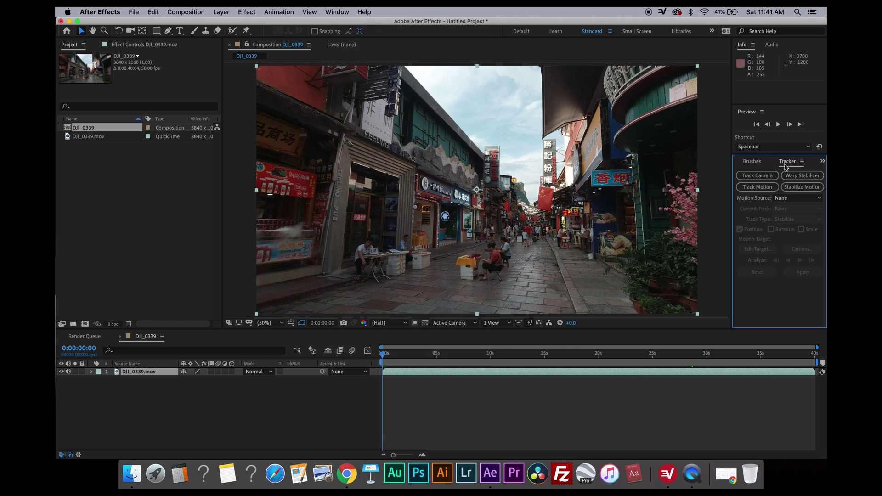
- Start Stabilize Motion and place Track Point 1 on the round sign with enlarged feature and search boxes
{"action": "left_click", "coordinate": [802, 190]}
{"action": "scroll", "coordinate": [636, 219], "scroll_direction": "up", "scroll_amount": 3}
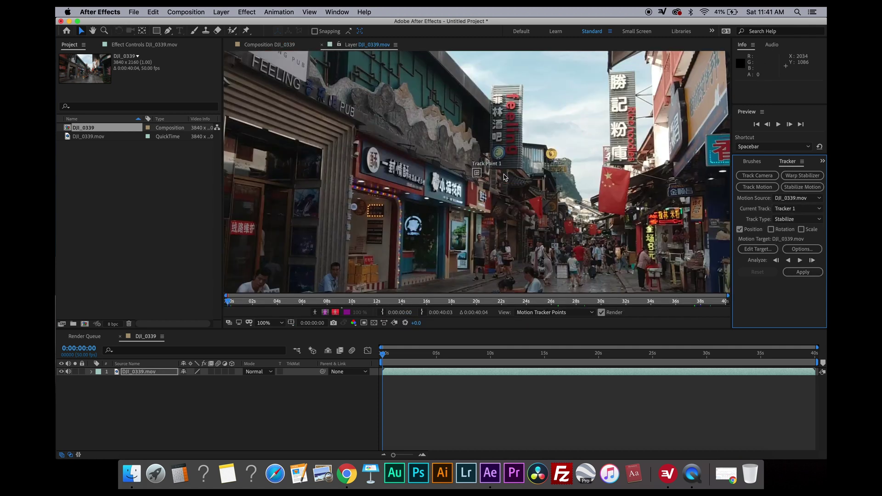
{"action": "scroll", "coordinate": [636, 219], "scroll_direction": "down", "scroll_amount": 2}
{"action": "scroll", "coordinate": [517, 194], "scroll_direction": "up", "scroll_amount": 4}
{"action": "left_click_drag", "start_coordinate": [517, 193], "coordinate": [554, 211]}
{"action": "left_click_drag", "start_coordinate": [264, 105], "coordinate": [410, 194]}
{"action": "scroll", "coordinate": [410, 194], "scroll_direction": "up", "scroll_amount": 1}
{"action": "mouse_move", "coordinate": [512, 135]}
{"action": "left_mouse_down"}
{"action": "mouse_move", "coordinate": [505, 137]}
{"action": "mouse_move", "coordinate": [513, 125]}
{"action": "left_mouse_up"}
- Analyze the sign track forward and scrub through the clip to check it
{"action": "scroll", "coordinate": [481, 197], "scroll_direction": "down", "scroll_amount": 5}
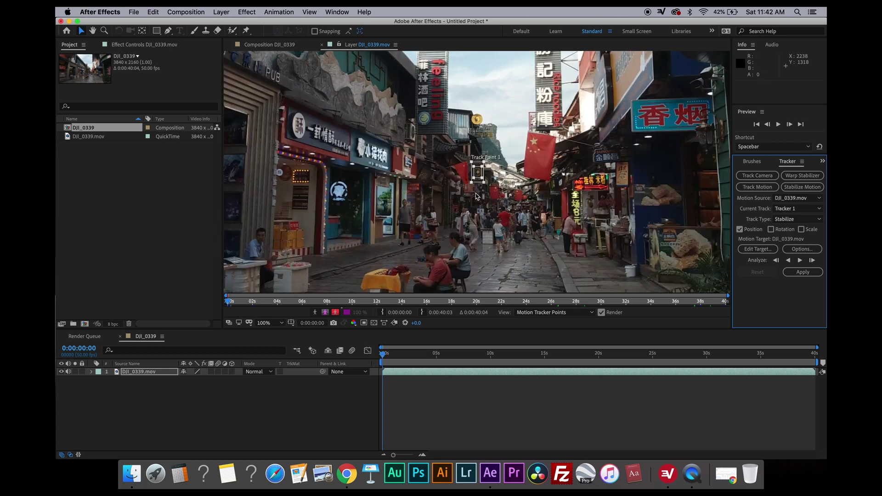
{"action": "scroll", "coordinate": [432, 189], "scroll_direction": "down", "scroll_amount": 2}
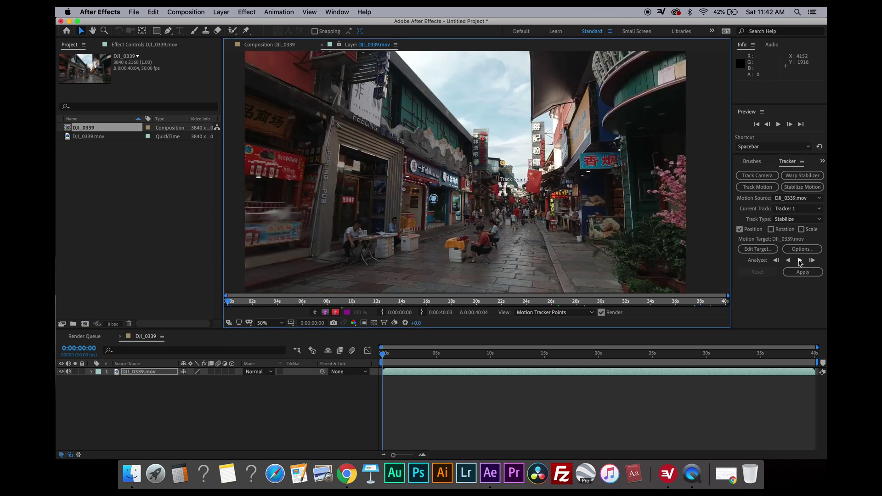
{"action": "left_click", "coordinate": [800, 260]}
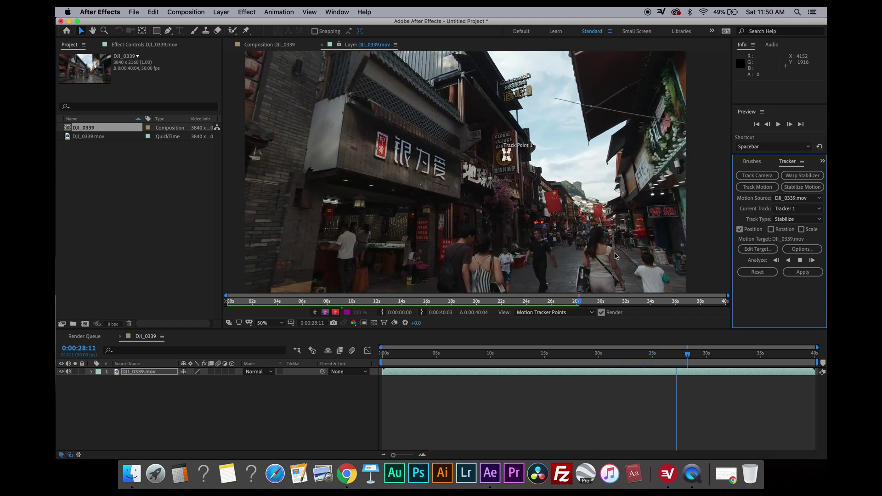
{"action": "left_click_drag", "start_coordinate": [383, 357], "coordinate": [685, 366]}
- Apply the sign track to the layer in X and Y, then scrub the result at 25% zoom
{"action": "left_click", "coordinate": [802, 272]}
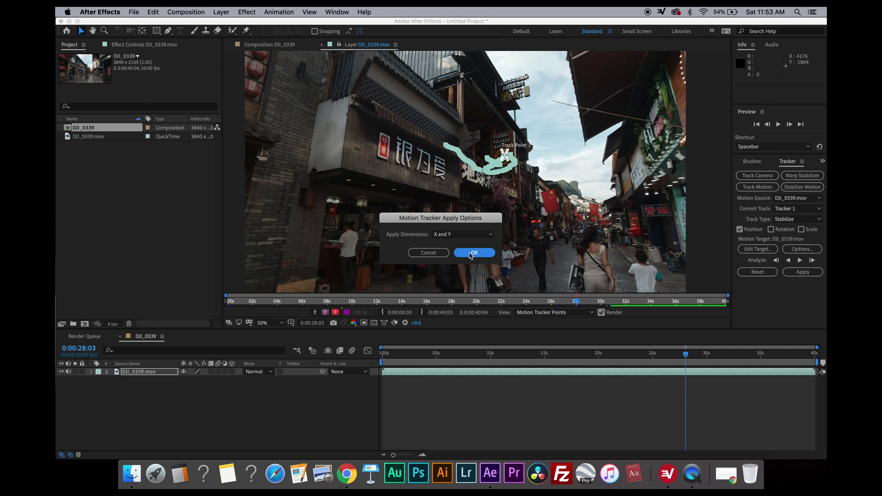
{"action": "left_click", "coordinate": [473, 253]}
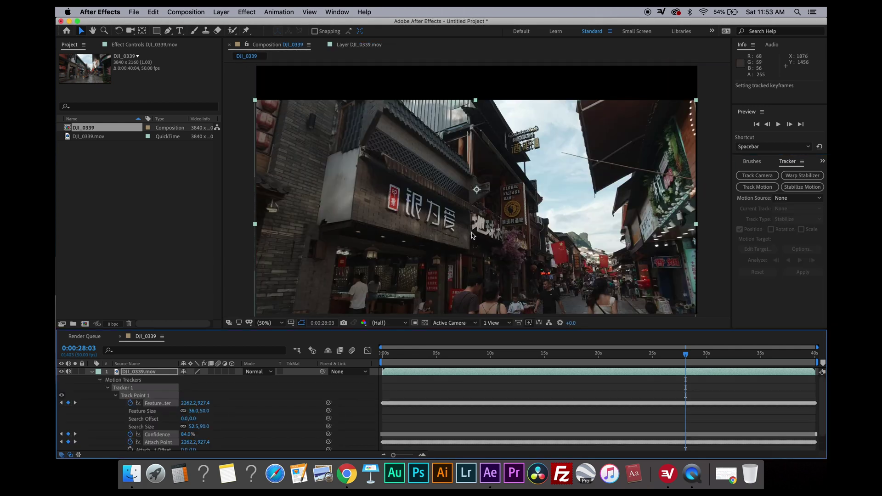
{"action": "key", "text": "comma"}
{"action": "key", "text": "comma"}
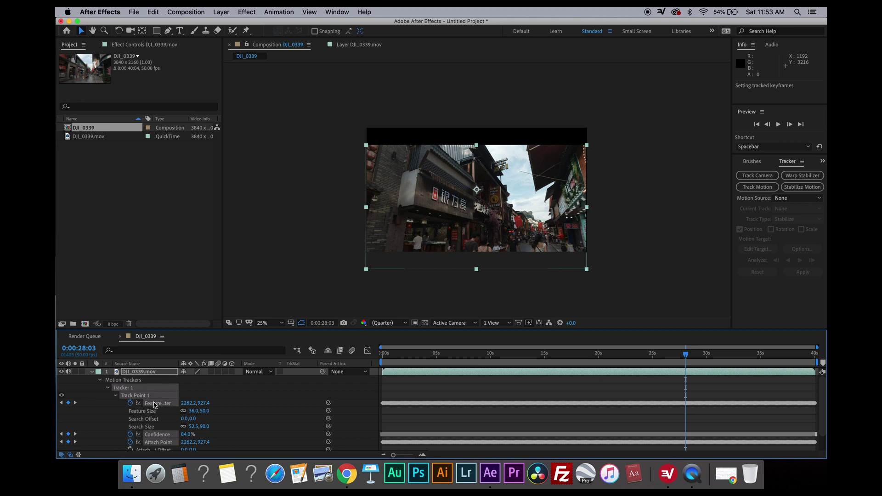
{"action": "left_click_drag", "start_coordinate": [382, 356], "coordinate": [709, 357]}
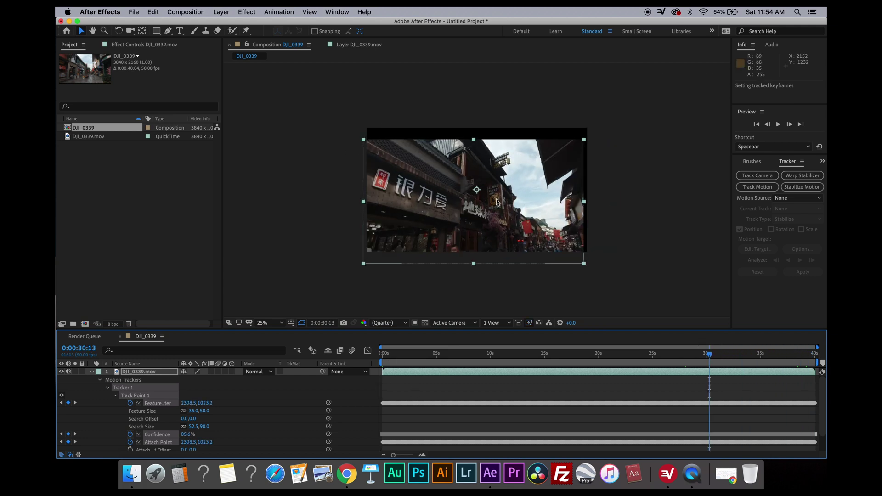
- Scrub through the stabilized footage from the start to inspect the black edges
{"action": "left_click", "coordinate": [385, 357]}
{"action": "left_click_drag", "start_coordinate": [385, 359], "coordinate": [638, 356]}
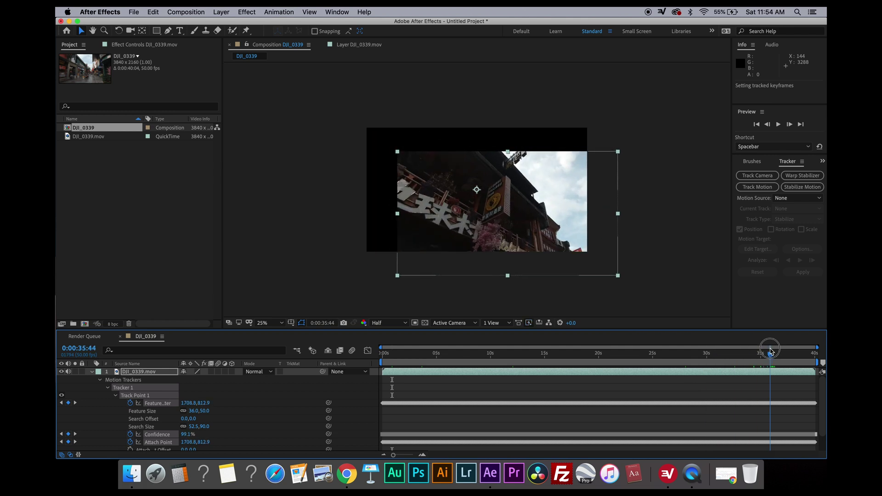
{"action": "left_click", "coordinate": [529, 208]}
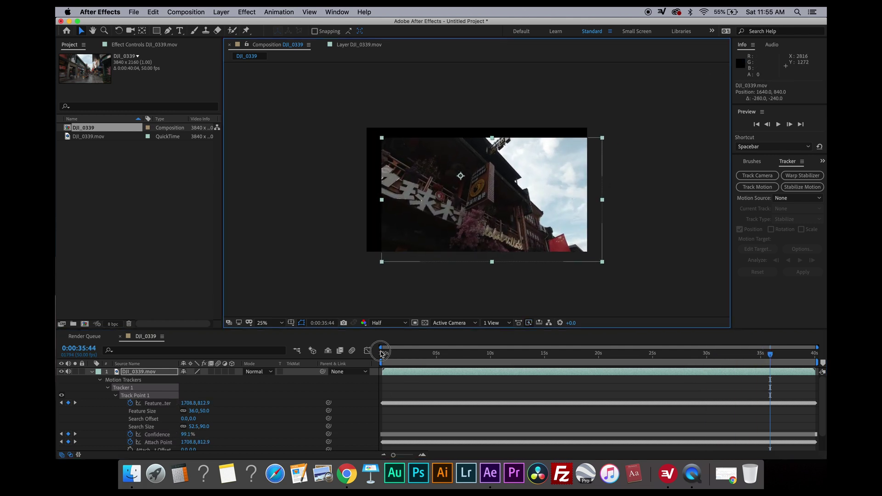
{"action": "left_click", "coordinate": [379, 357]}
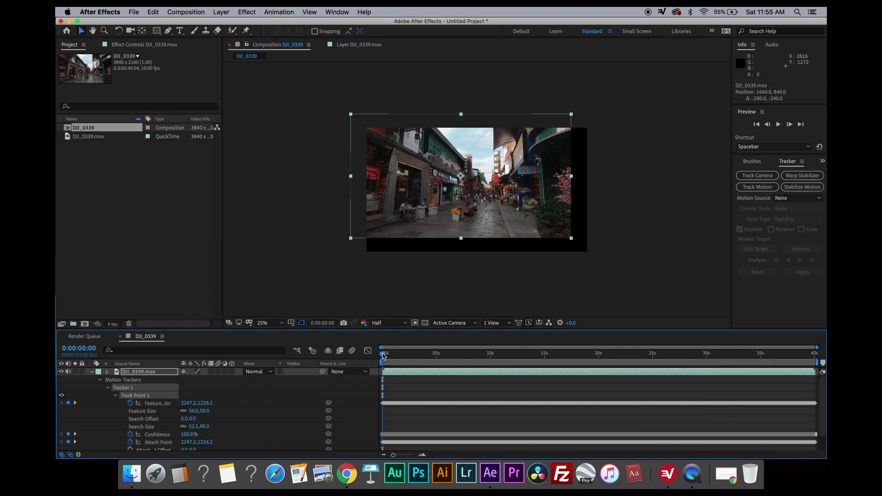
{"action": "mouse_move", "coordinate": [386, 357]}
{"action": "left_mouse_down"}
{"action": "mouse_move", "coordinate": [778, 357]}
{"action": "mouse_move", "coordinate": [383, 357]}
{"action": "left_mouse_up"}
- Raise the DJI_0339.mov layer's Scale to 112%, then 123% after checking a later frame
{"action": "left_click", "coordinate": [153, 374]}
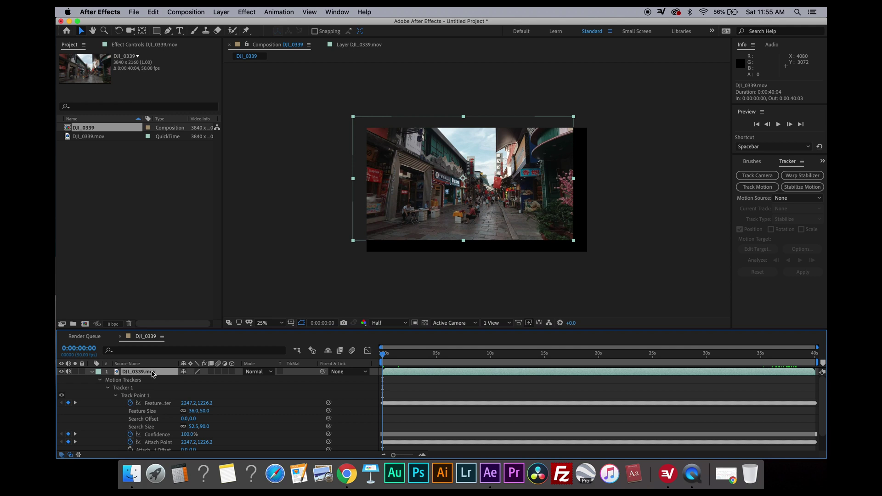
{"action": "key", "text": "s"}
{"action": "left_click_drag", "start_coordinate": [193, 385], "coordinate": [204, 381]}
{"action": "left_click_drag", "start_coordinate": [385, 355], "coordinate": [769, 363]}
{"action": "left_click_drag", "start_coordinate": [202, 379], "coordinate": [211, 379]}
{"action": "key", "text": "Home"}
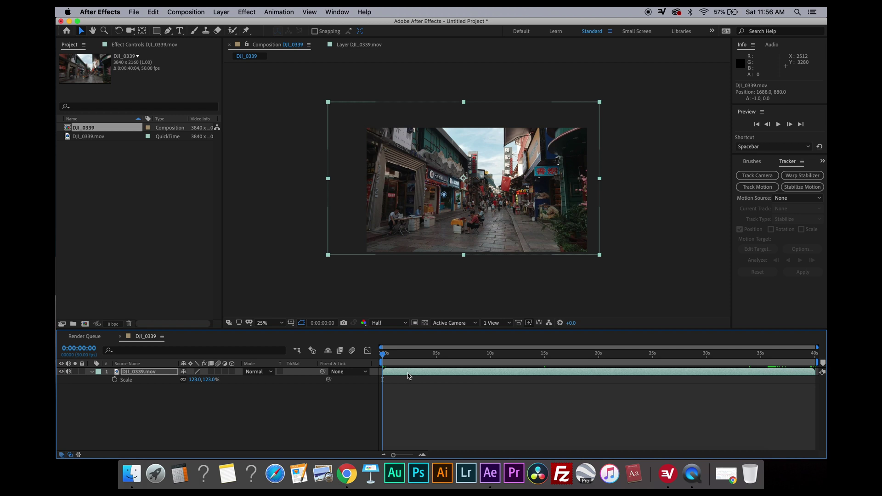
- Time-stretch the DJI_0339.mov layer to a new duration of 4:00
{"action": "right_click", "coordinate": [409, 376]}
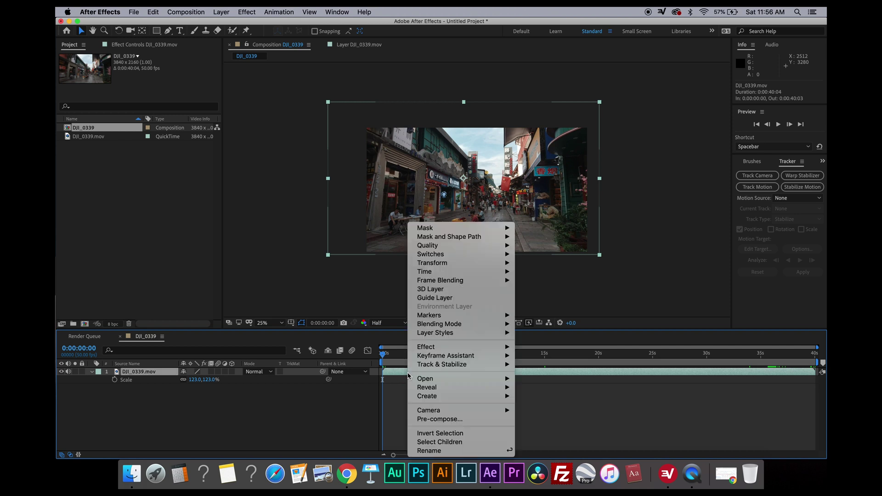
{"action": "mouse_move", "coordinate": [462, 274]}
{"action": "left_click", "coordinate": [574, 289]}
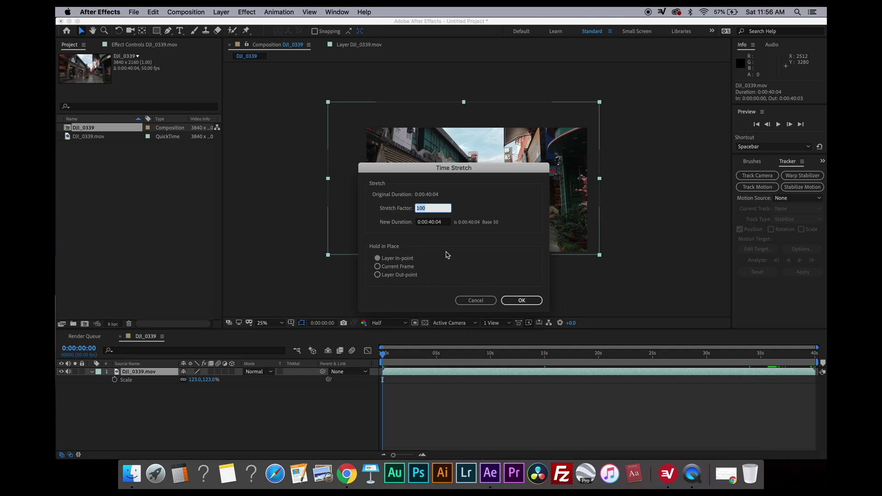
{"action": "key", "text": "Tab"}
{"action": "type", "text": "400"}
{"action": "left_click", "coordinate": [533, 300]}
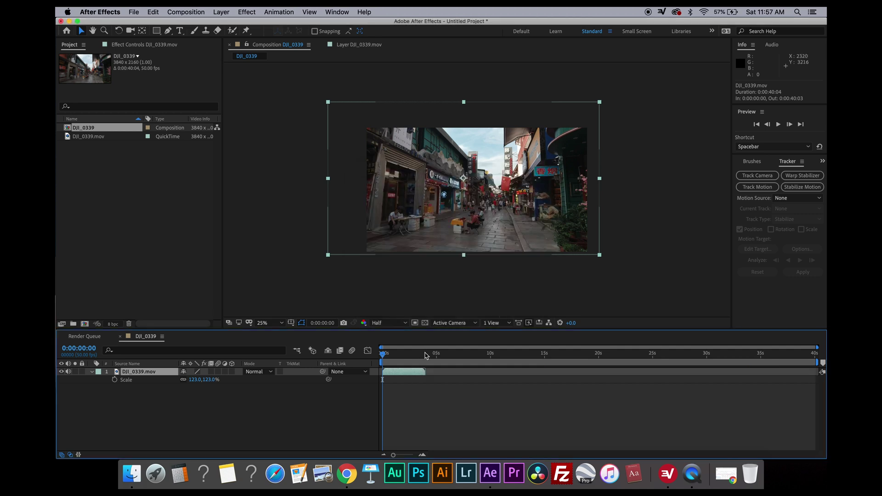
- End the work area at 3:49 and preview the shortened clip
{"action": "left_click", "coordinate": [425, 355]}
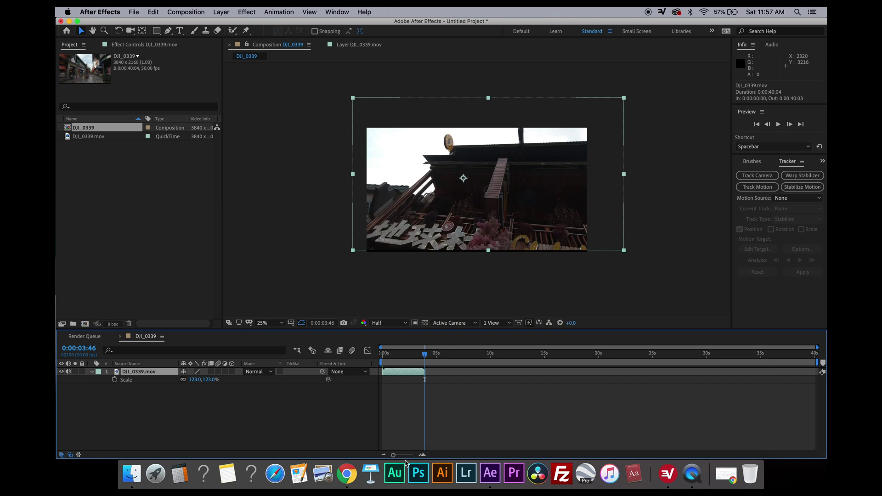
{"action": "left_click_drag", "start_coordinate": [393, 454], "coordinate": [409, 456]}
{"action": "left_click_drag", "start_coordinate": [669, 364], "coordinate": [674, 357]}
{"action": "key", "text": "n"}
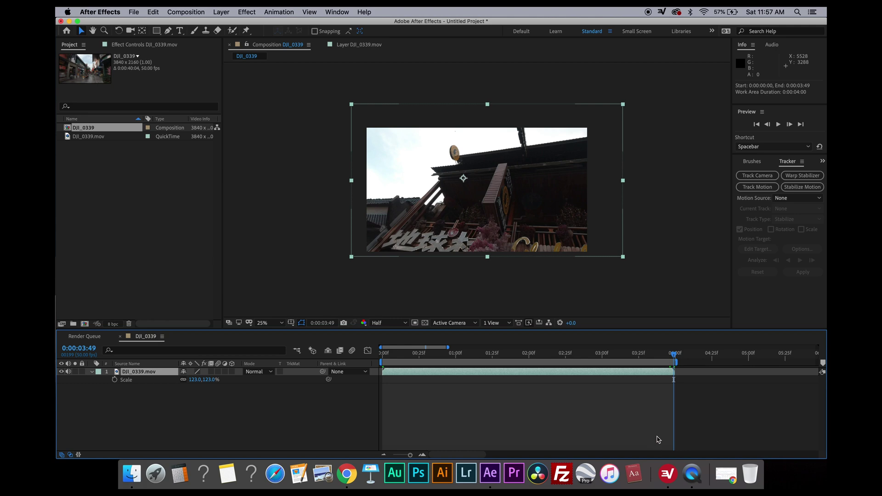
{"action": "left_click_drag", "start_coordinate": [409, 455], "coordinate": [399, 455]}
{"action": "key", "text": "space"}
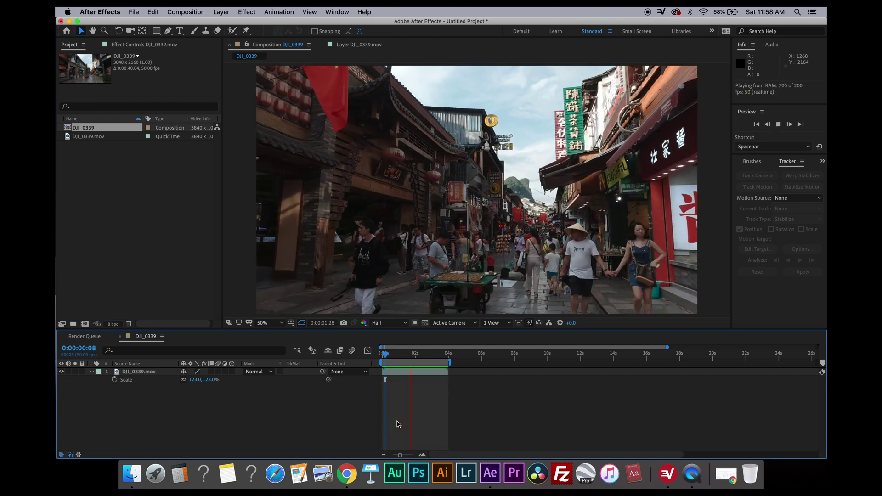
{"action": "left_click", "coordinate": [131, 473]}
{"action": "double_click", "coordinate": [445, 179]}
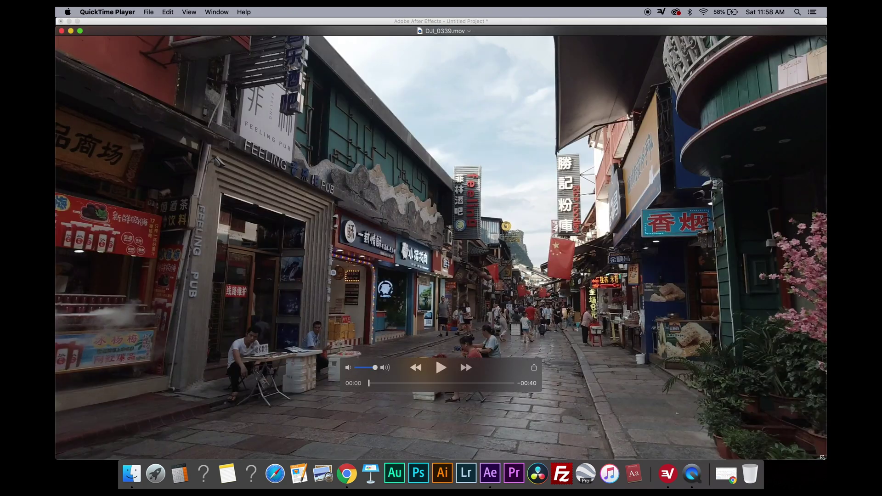
{"action": "left_click_drag", "start_coordinate": [822, 457], "coordinate": [722, 337]}
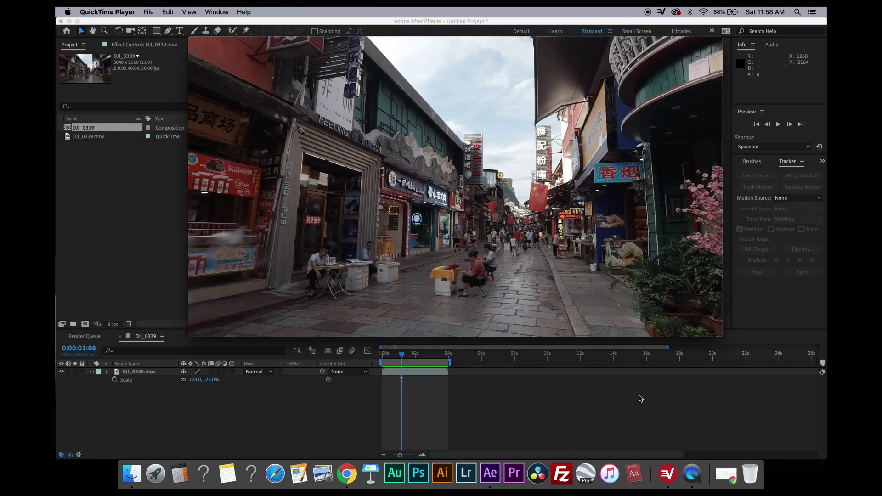
{"action": "left_click", "coordinate": [480, 267]}
{"action": "left_click", "coordinate": [480, 267]}
{"action": "left_click", "coordinate": [480, 267]}
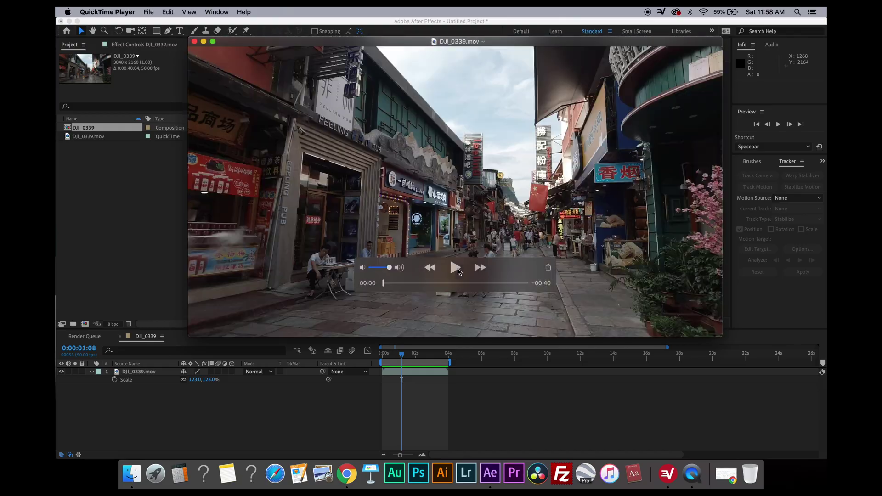
{"action": "left_click", "coordinate": [456, 268]}
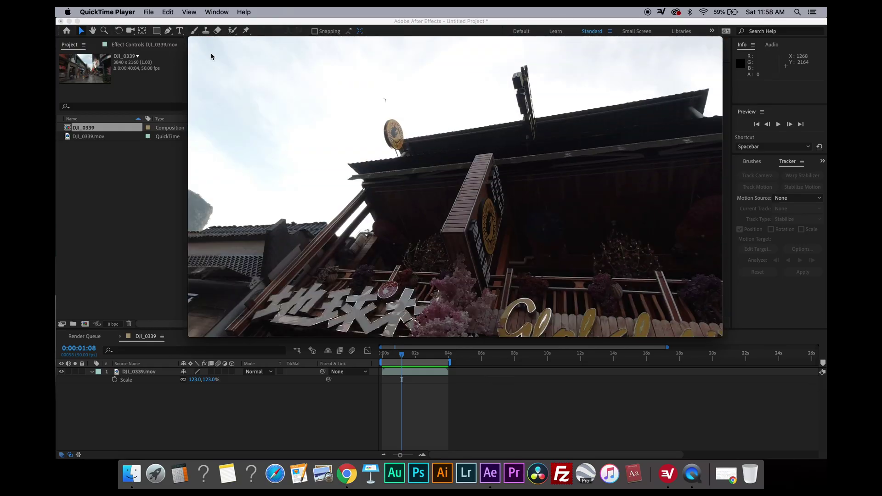
{"action": "key", "text": "super+w"}
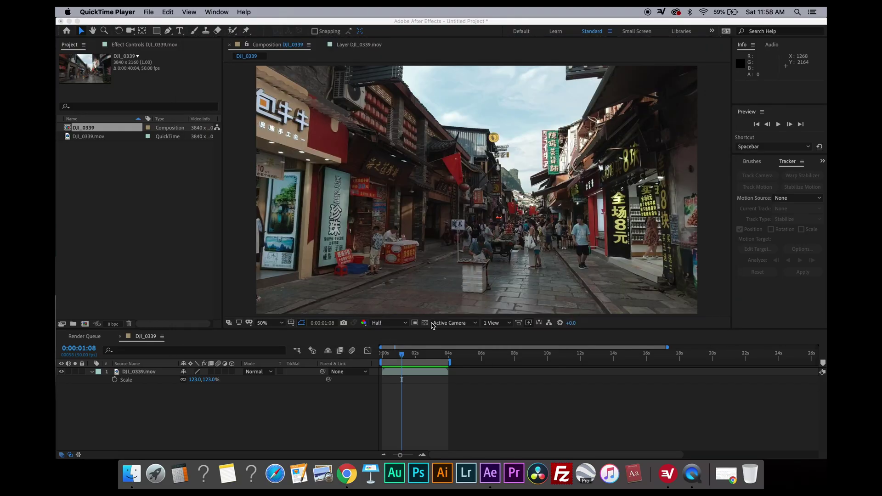
- Preview the composition from its start, then stop playback
{"action": "left_click", "coordinate": [425, 392]}
{"action": "key", "text": "Home"}
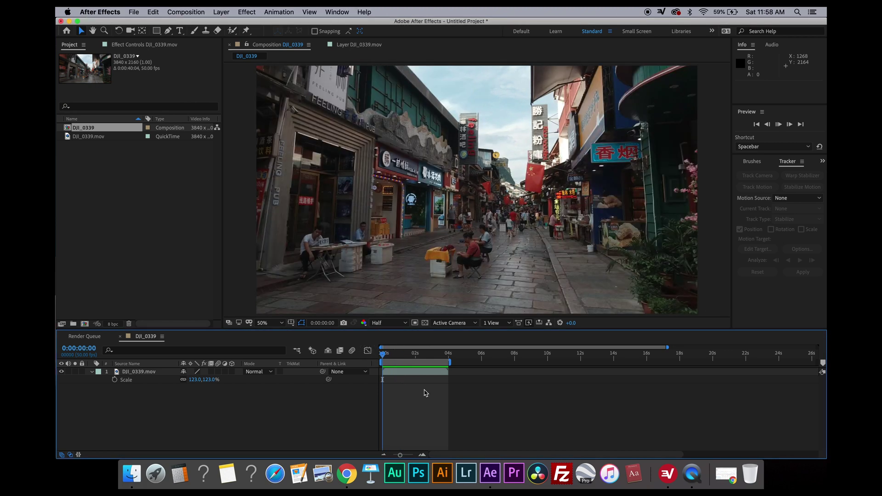
{"action": "key", "text": "space"}
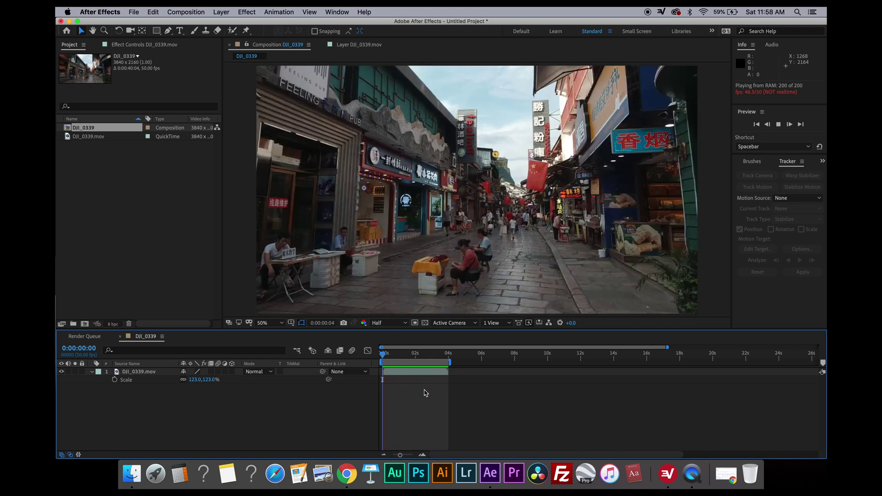
{"action": "key", "text": "space"}
- Time-stretch the layer to 0:00:03:00 and RAM-preview the 3-second hyperlapse
{"action": "right_click", "coordinate": [408, 372]}
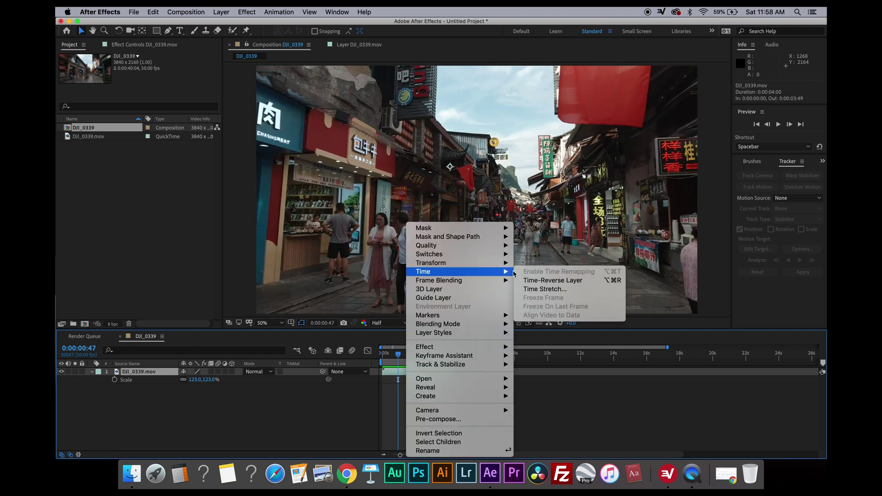
{"action": "left_click", "coordinate": [535, 289]}
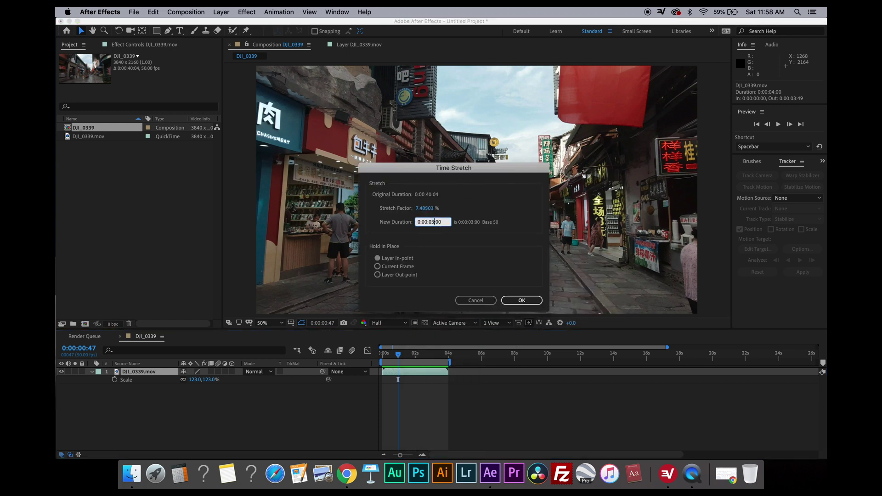
{"action": "left_click", "coordinate": [521, 300]}
{"action": "left_click", "coordinate": [430, 353]}
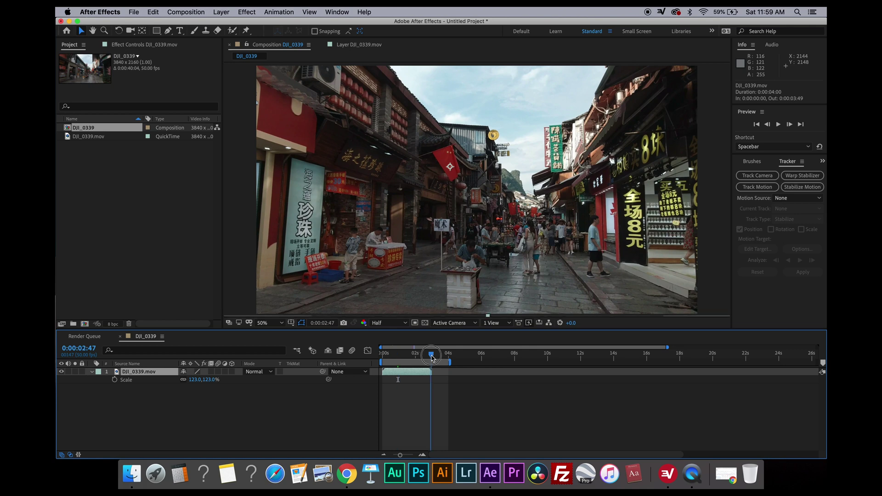
{"action": "left_click_drag", "start_coordinate": [399, 455], "coordinate": [411, 455]}
{"action": "key", "text": "space"}
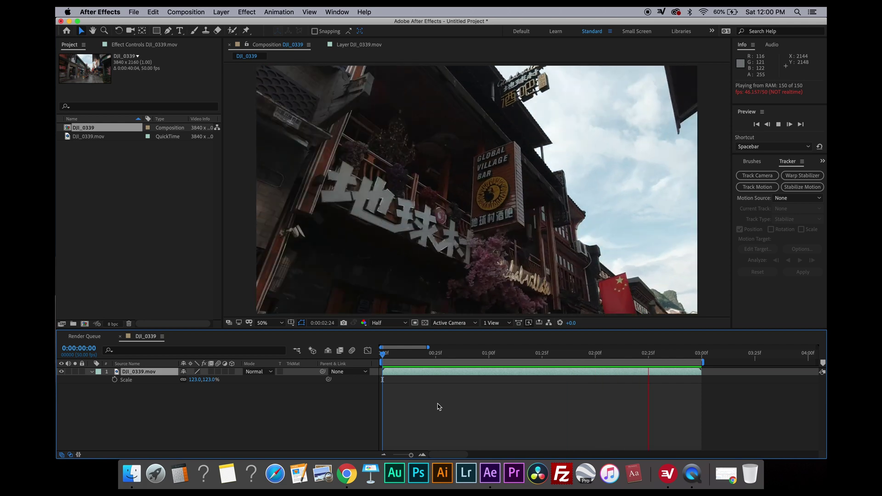
{"action": "key", "text": "space"}
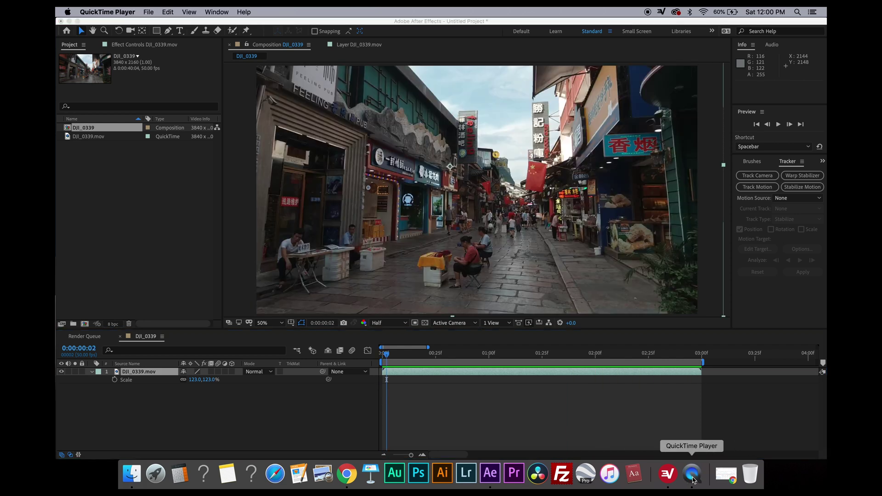